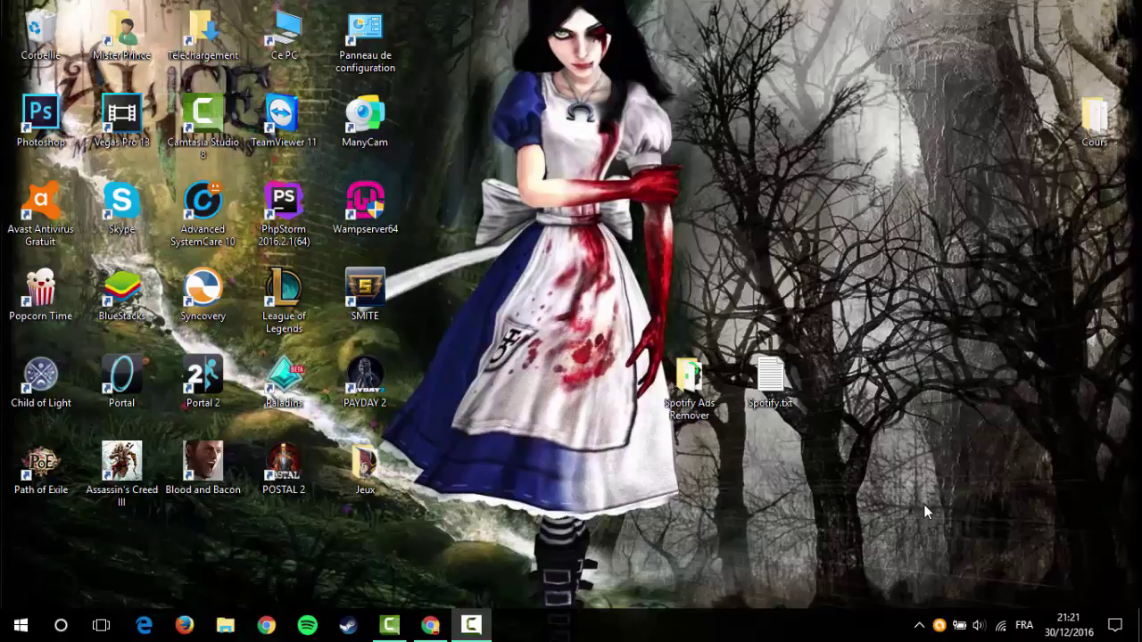
Open Spotify.txt from the desktop and copy the download link it contains.
double_click(772, 384)
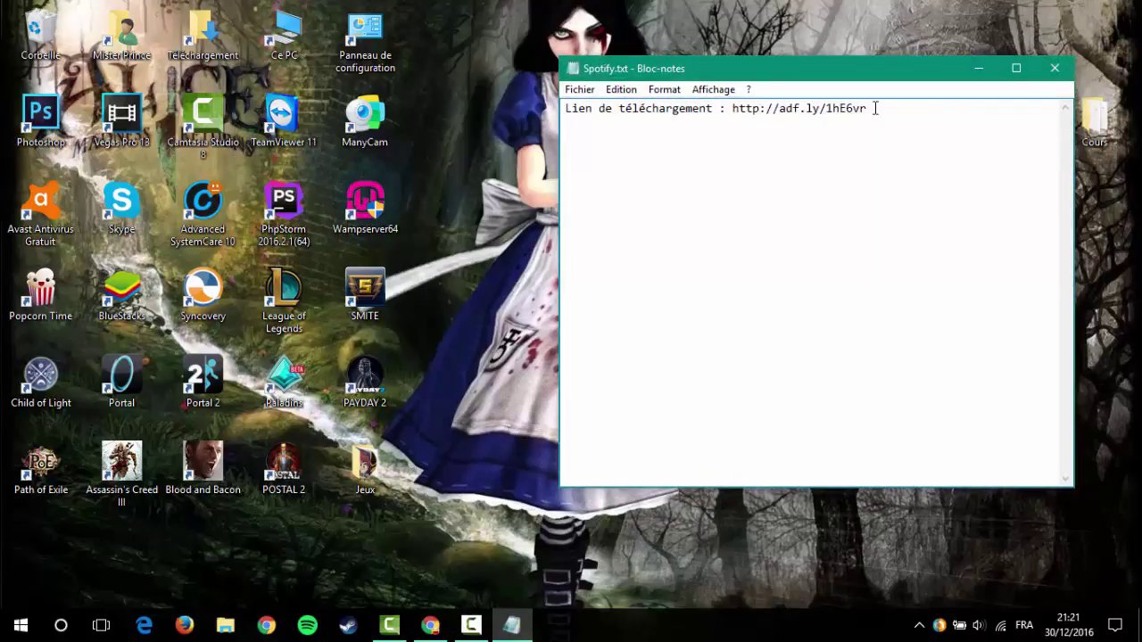
drag(875, 108, 734, 108)
key(ctrl+c)
right_click(760, 106)
click(803, 159)
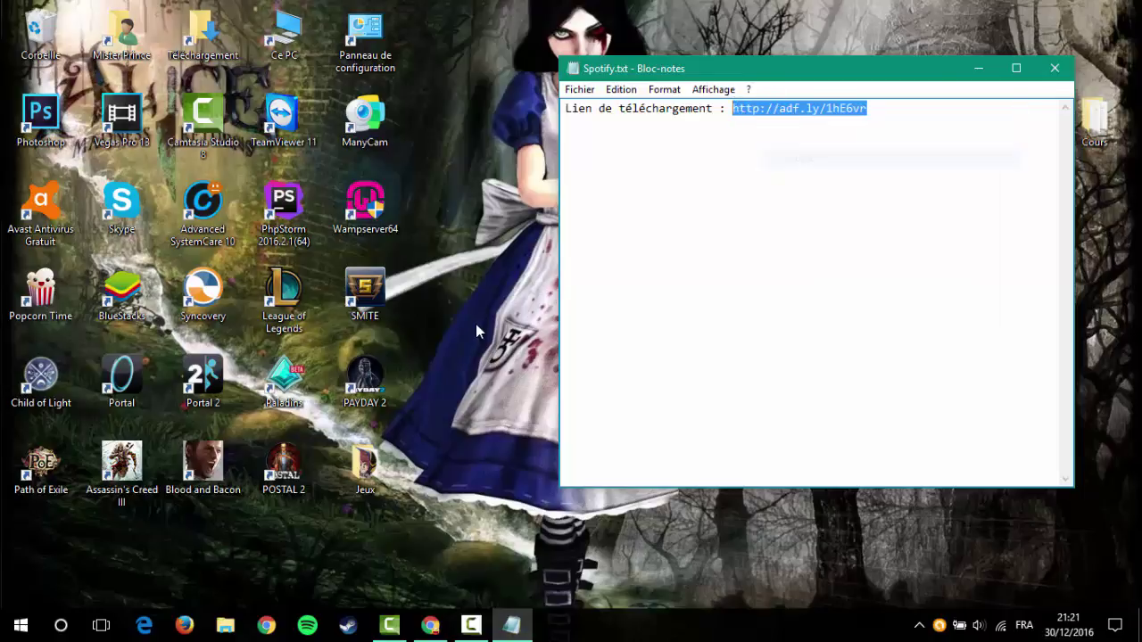
Switch to Chrome, load the copied adf.ly link and skip its advert to reach the MEGA folder.
click(430, 625)
right_click(140, 39)
click(192, 120)
key(Return)
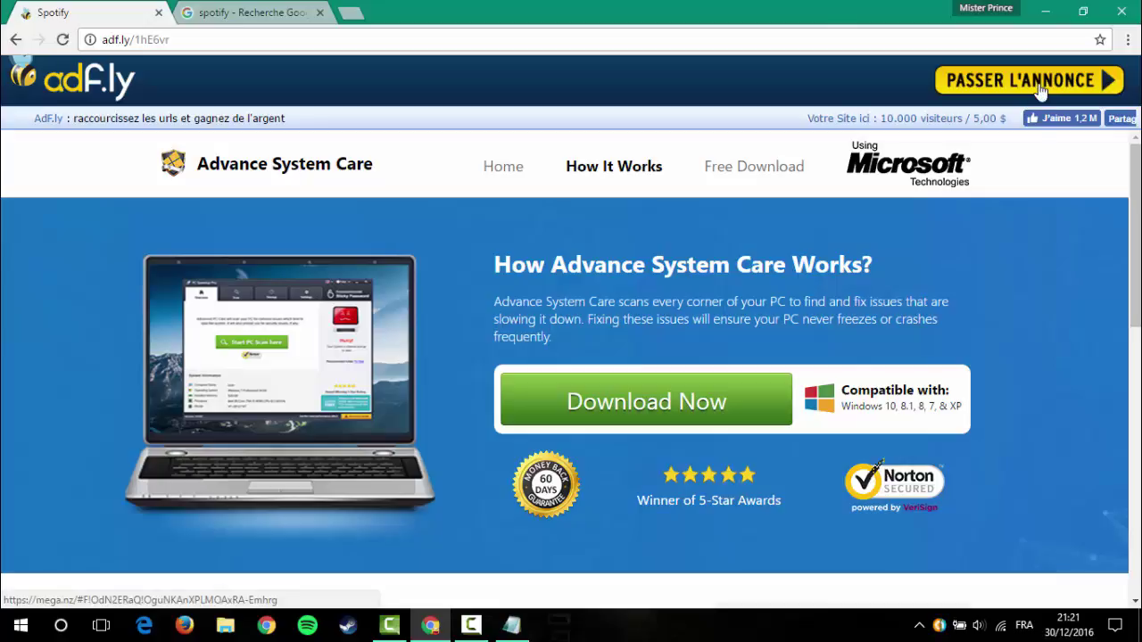
click(1039, 89)
click(129, 12)
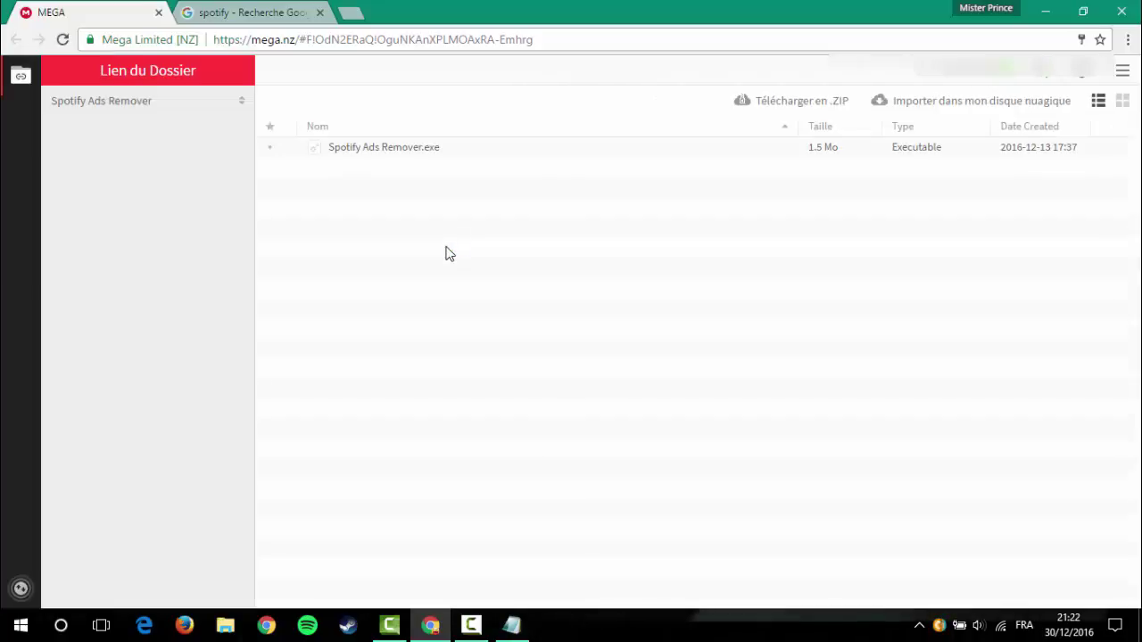
Download the Spotify Ads Remover folder from MEGA as a ZIP and follow it in the transfer list.
click(797, 104)
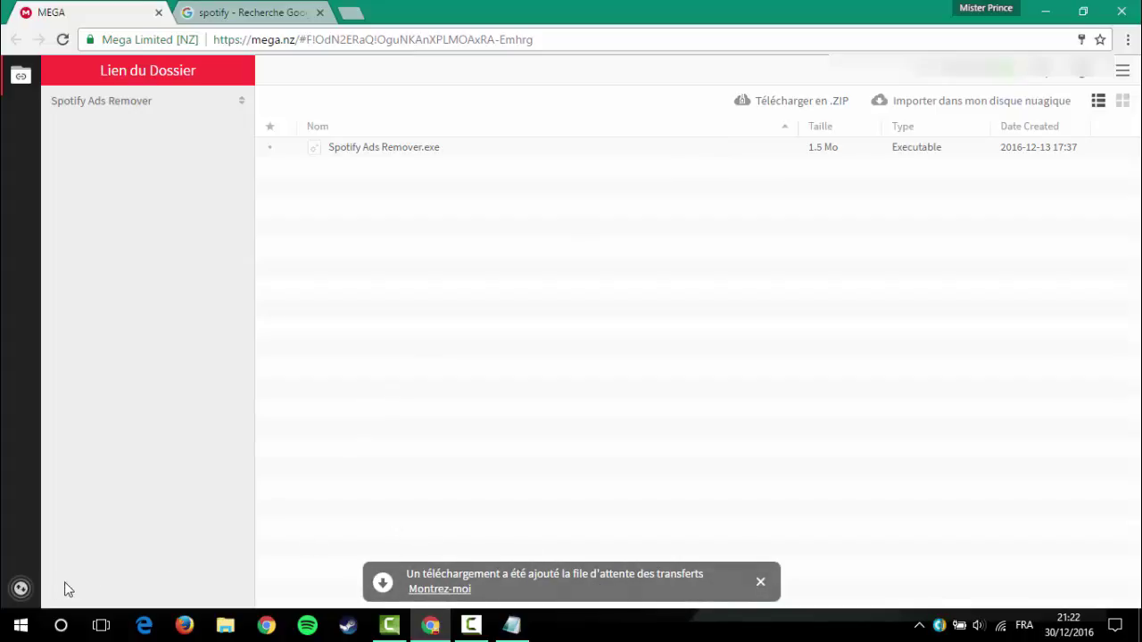
click(20, 589)
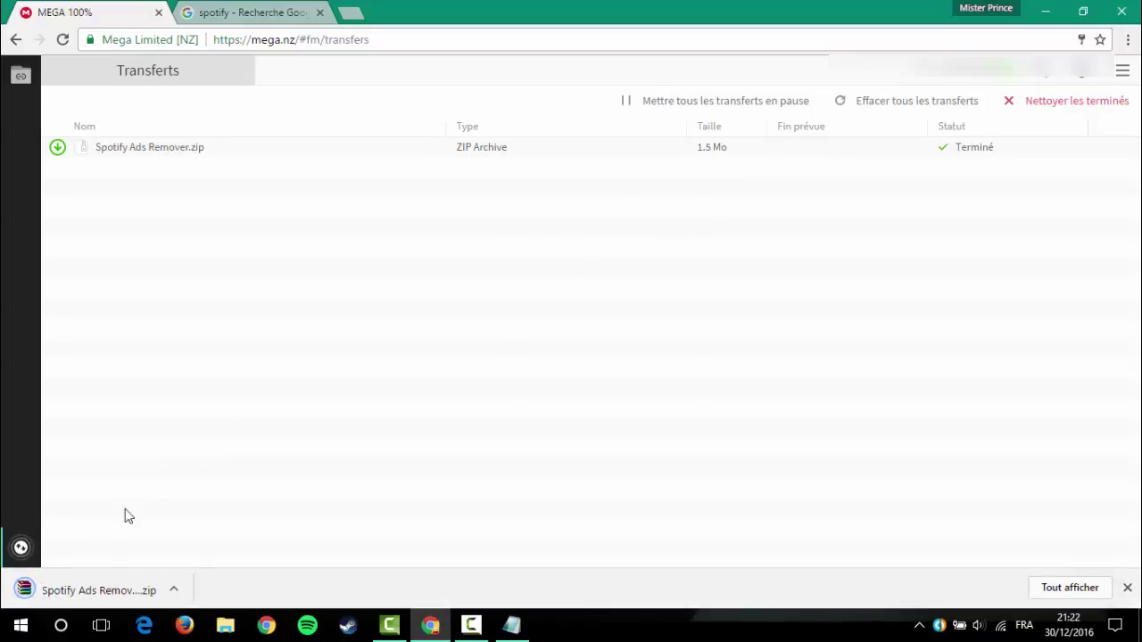
click(175, 591)
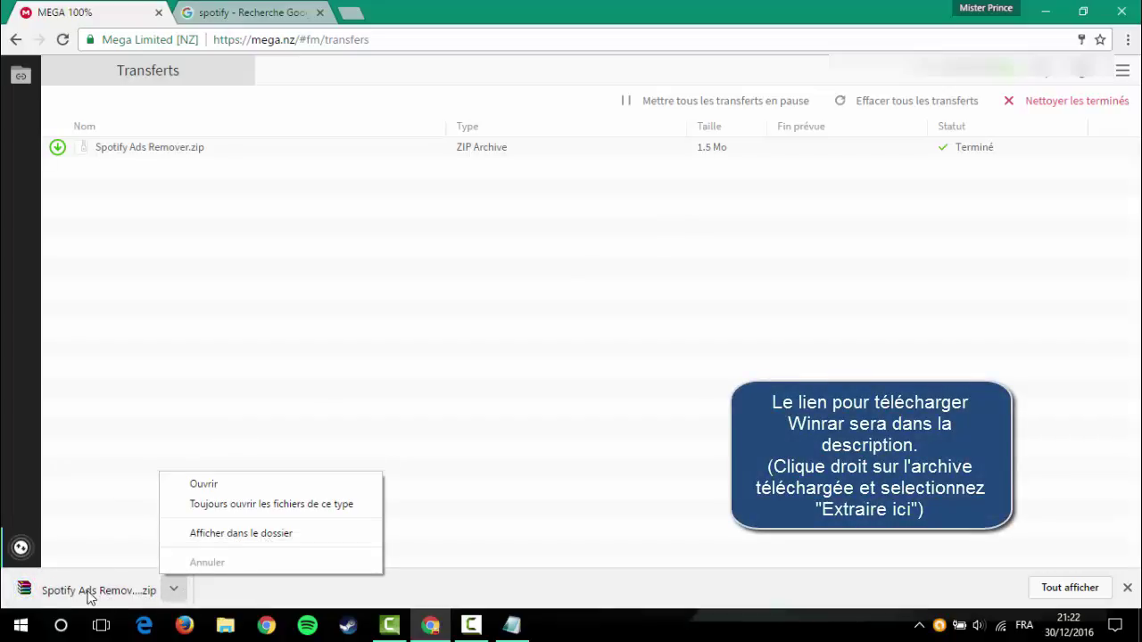
click(112, 571)
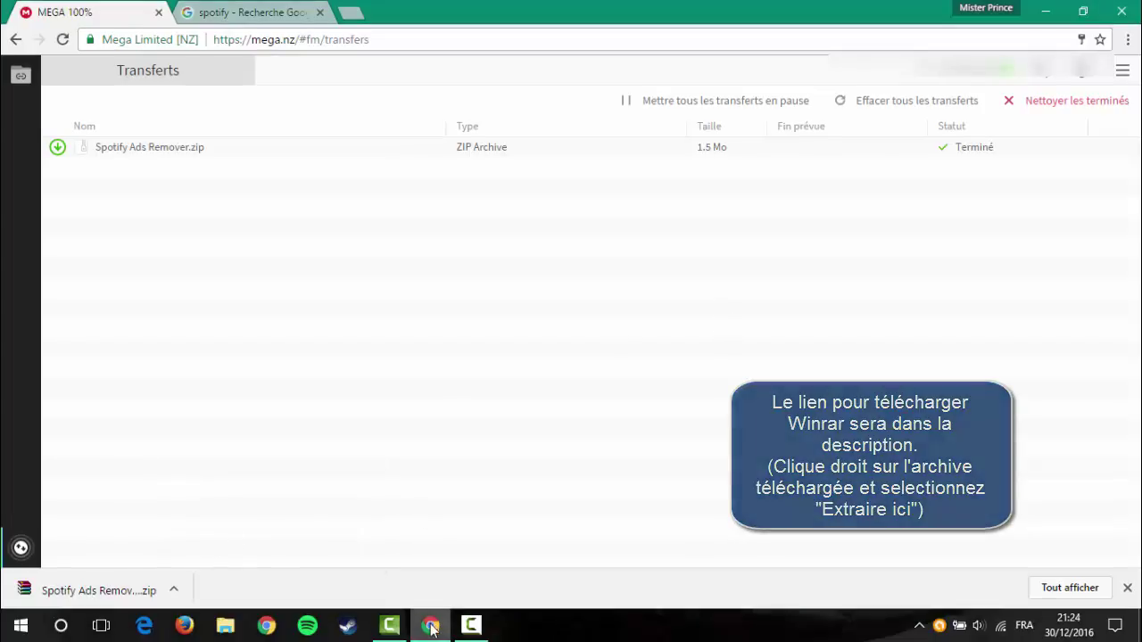
Run Spotify Ads Remover.exe from the Spotify Ads Remover folder on the desktop, and close the folder window.
click(431, 629)
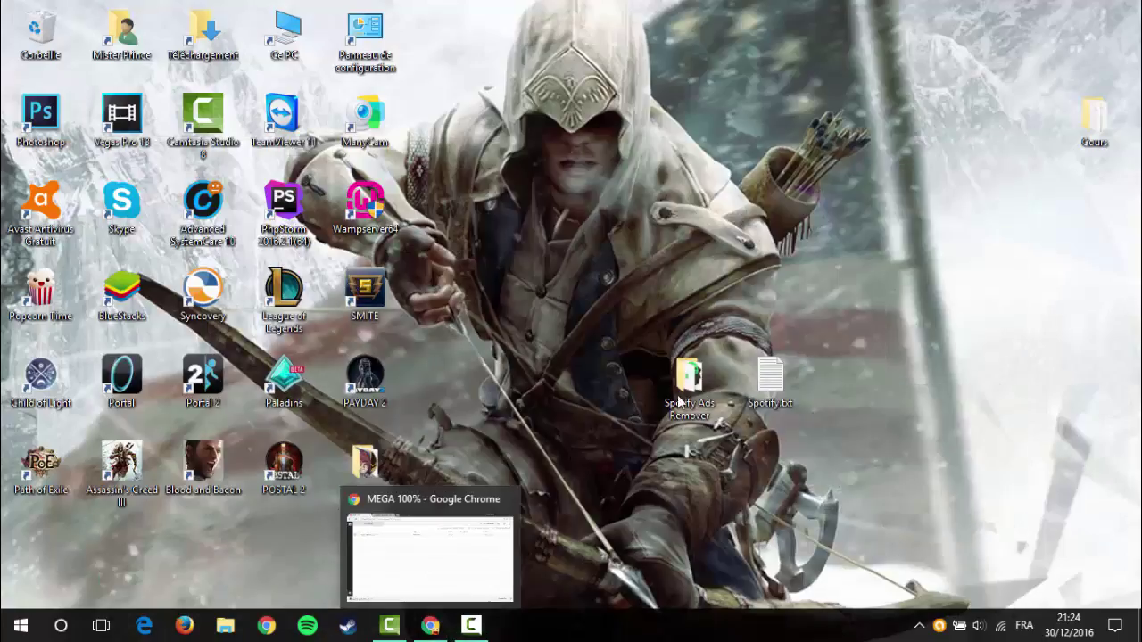
double_click(693, 395)
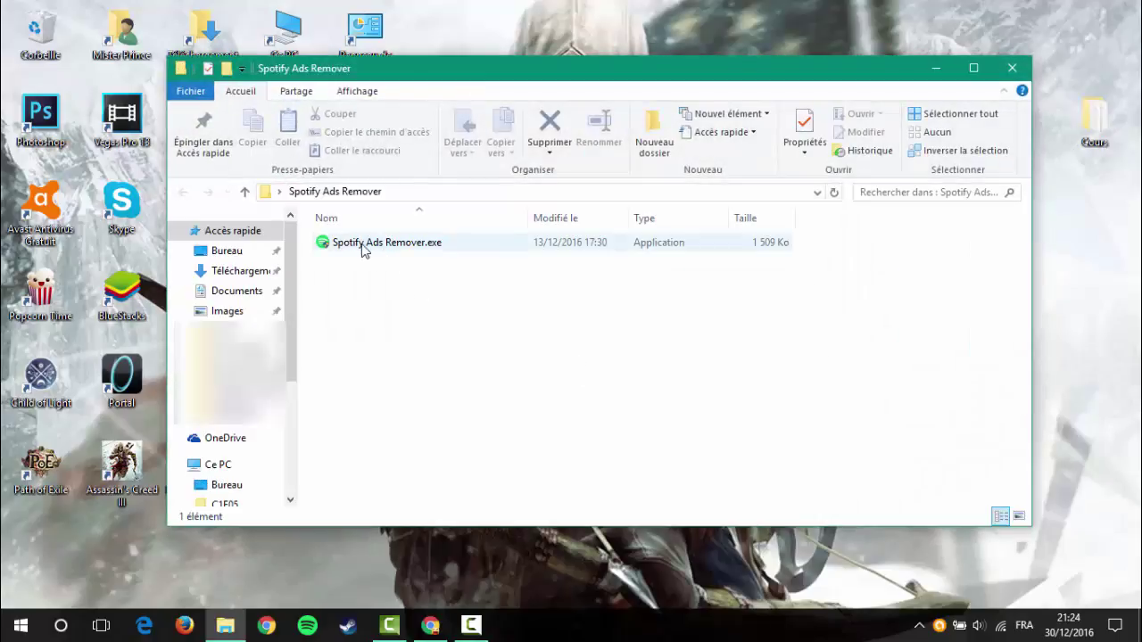
click(372, 250)
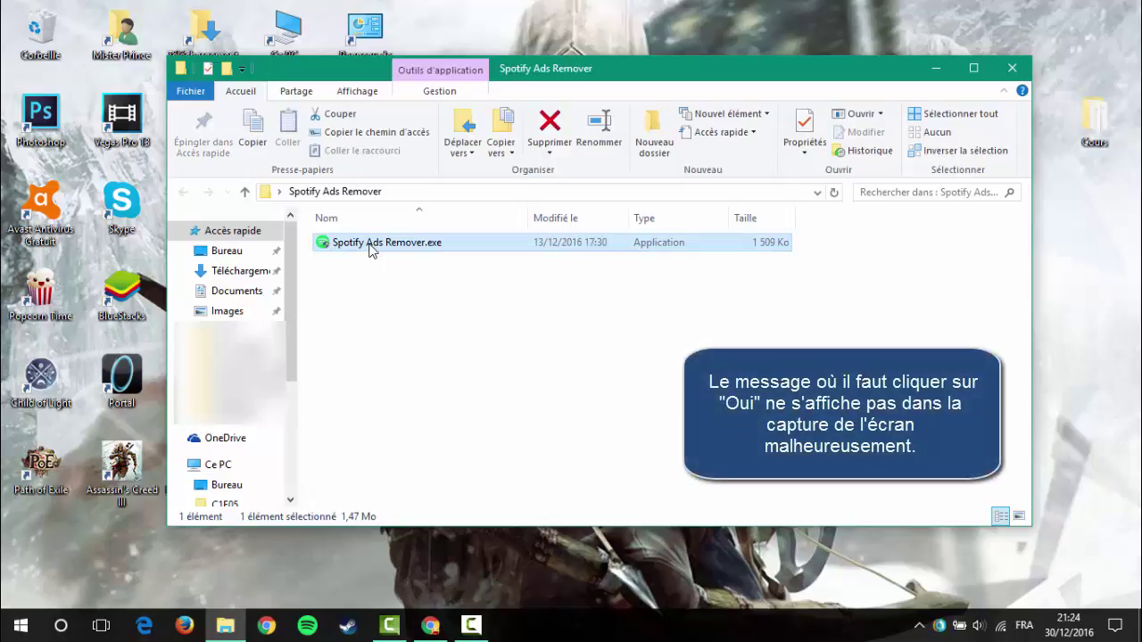
double_click(372, 249)
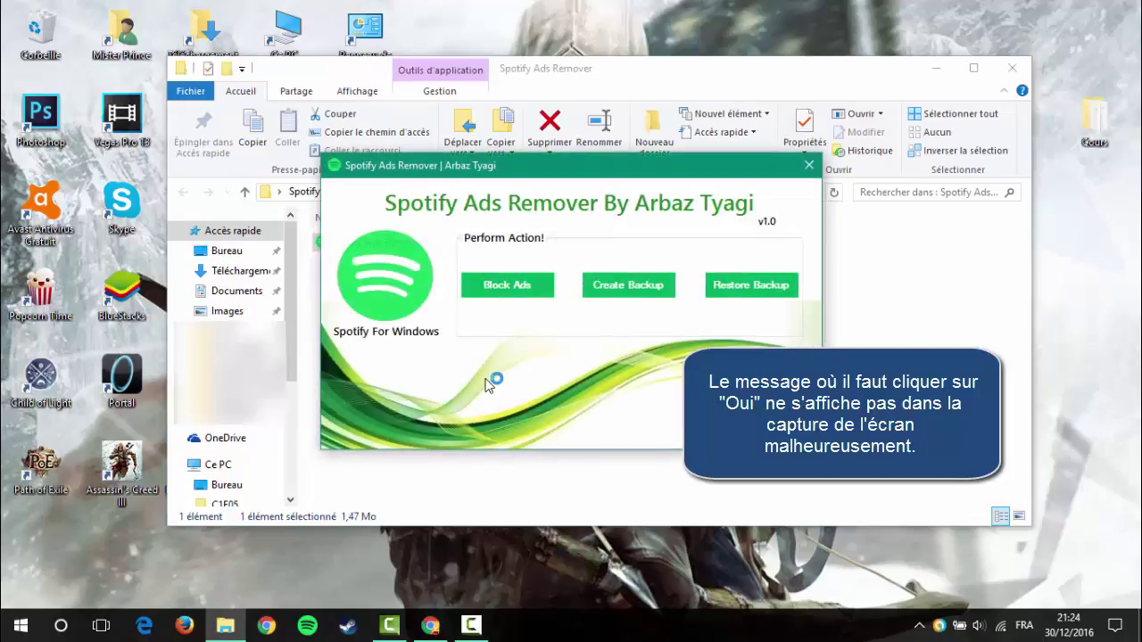
click(1016, 69)
click(1021, 69)
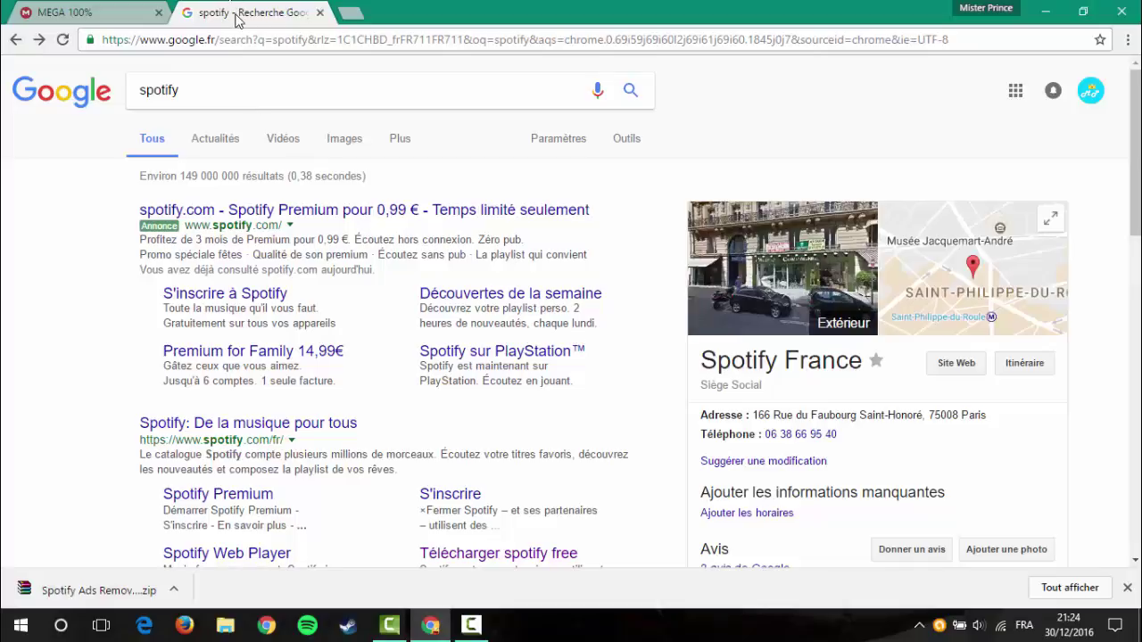
Download the Spotify Windows installer from the "Télécharger spotify free" Google result in Chrome and open the setup file.
scroll(437, 408, down, 2)
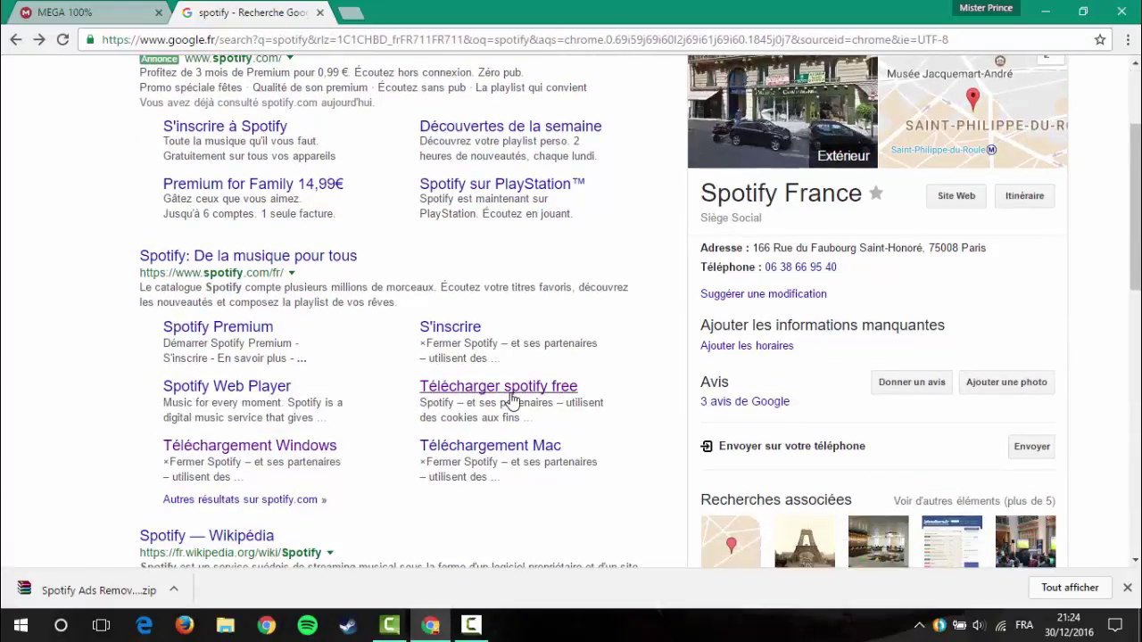
scroll(255, 153, up, 2)
scroll(464, 402, down, 3)
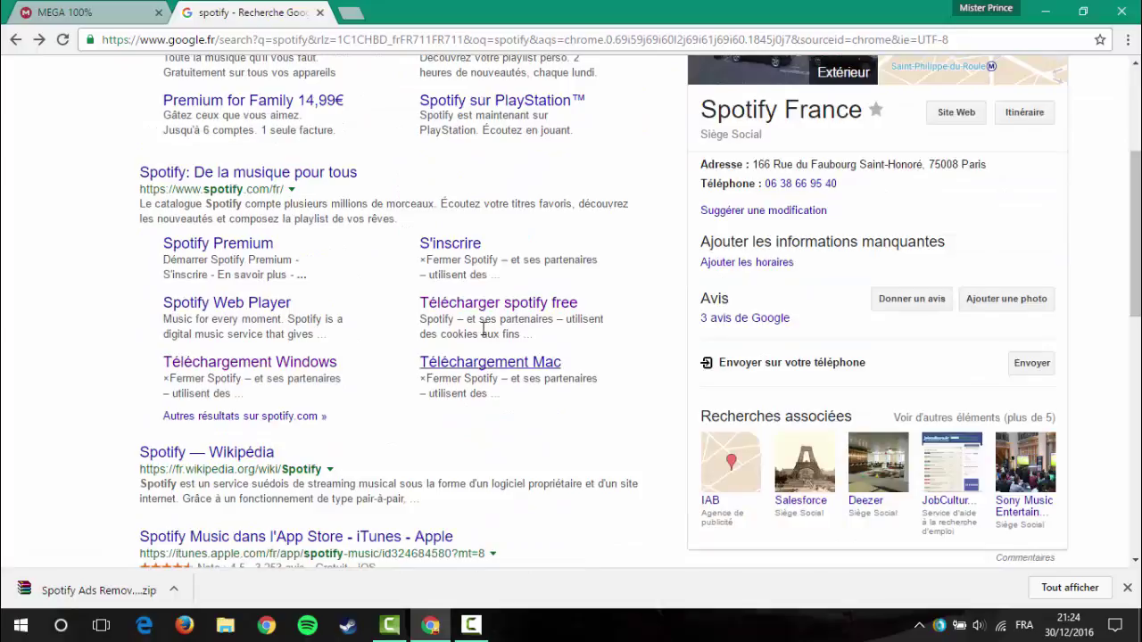
click(490, 307)
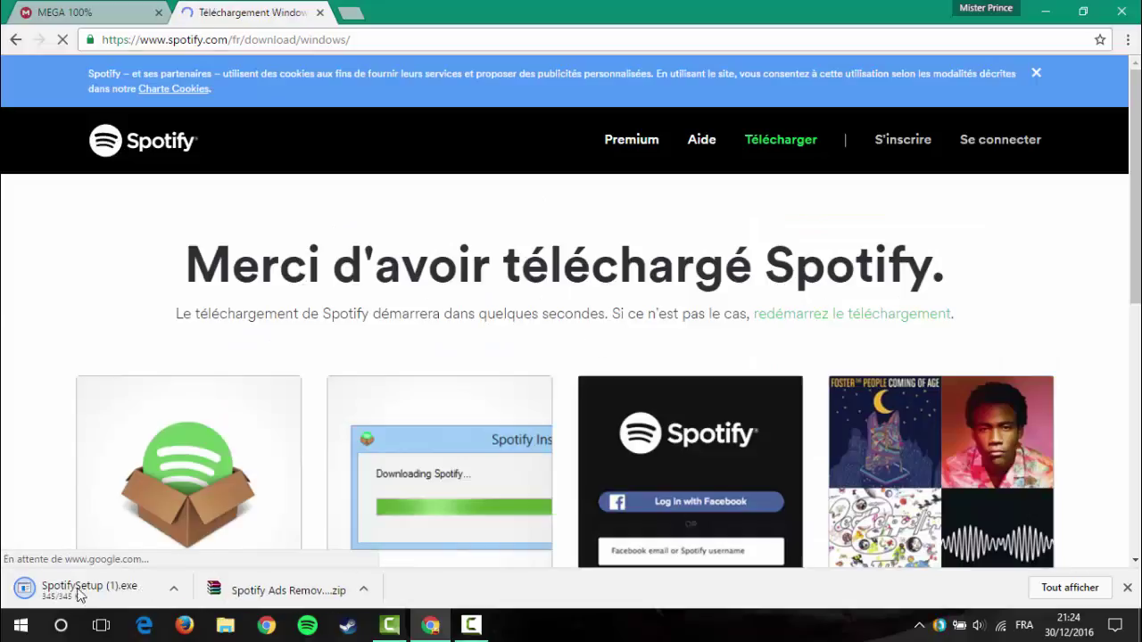
click(119, 594)
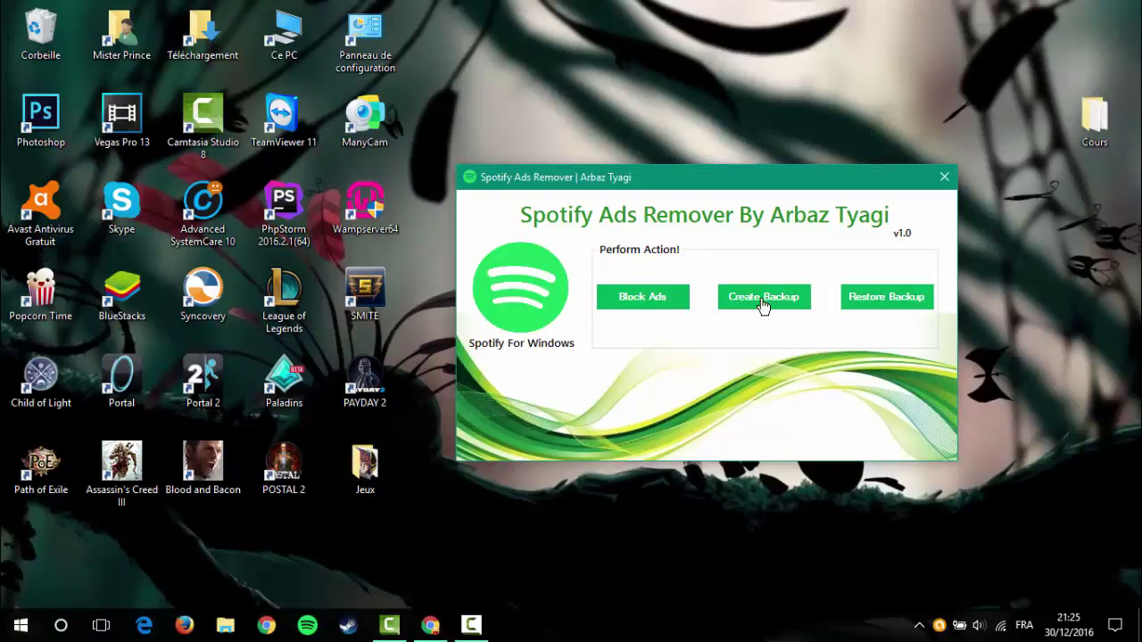
Create a backup and block the ads in Spotify Ads Remover, dismissing its messages and closing the tool.
click(763, 303)
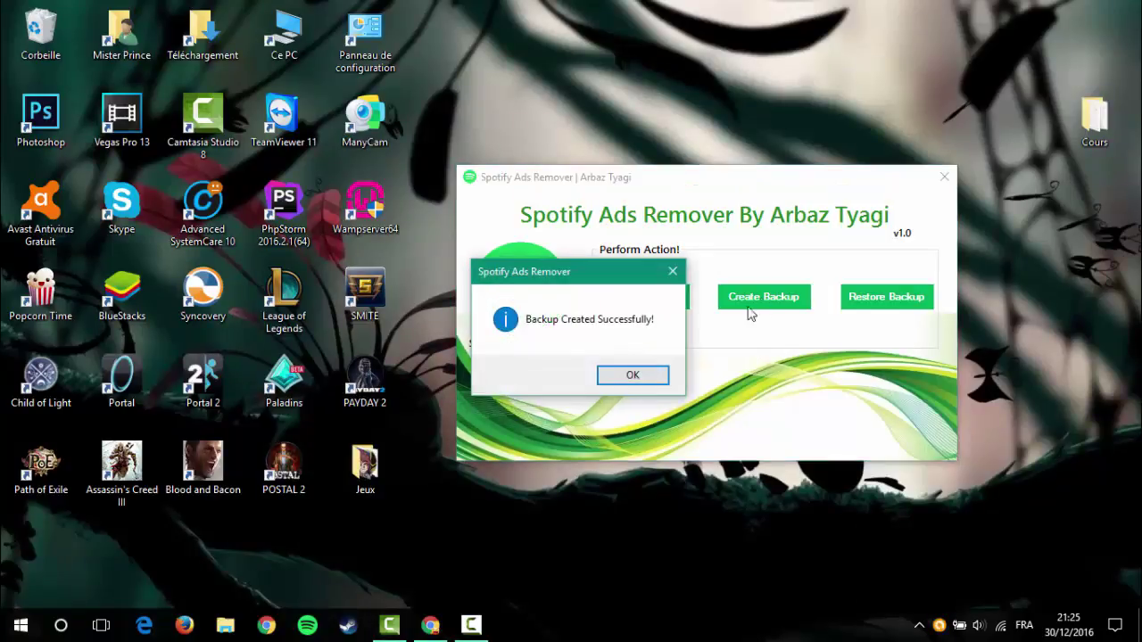
click(632, 375)
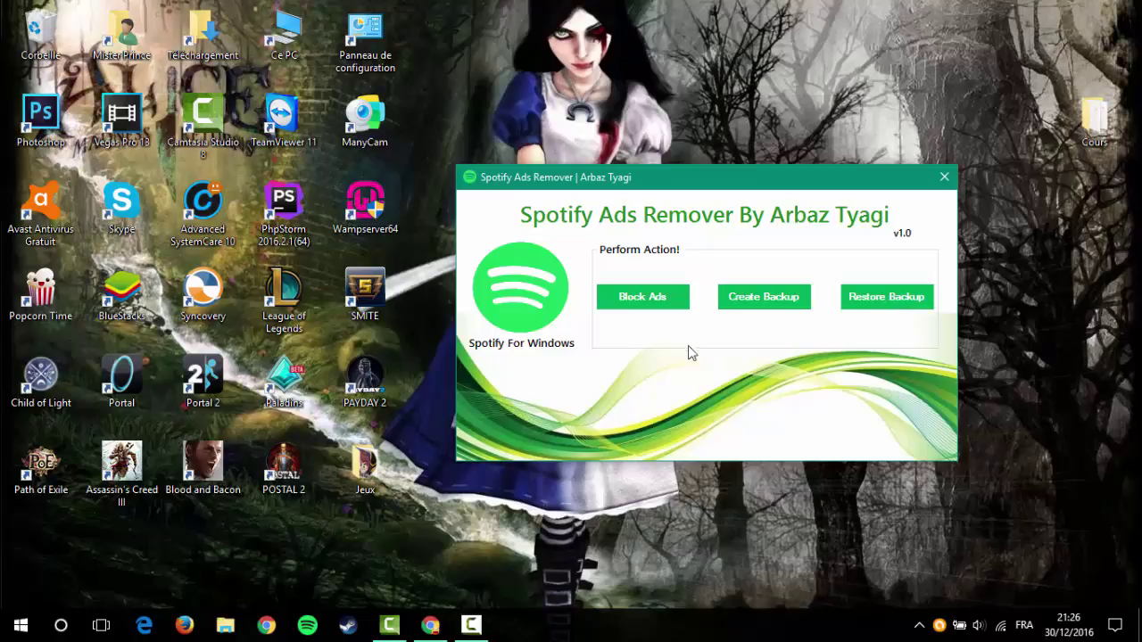
click(643, 308)
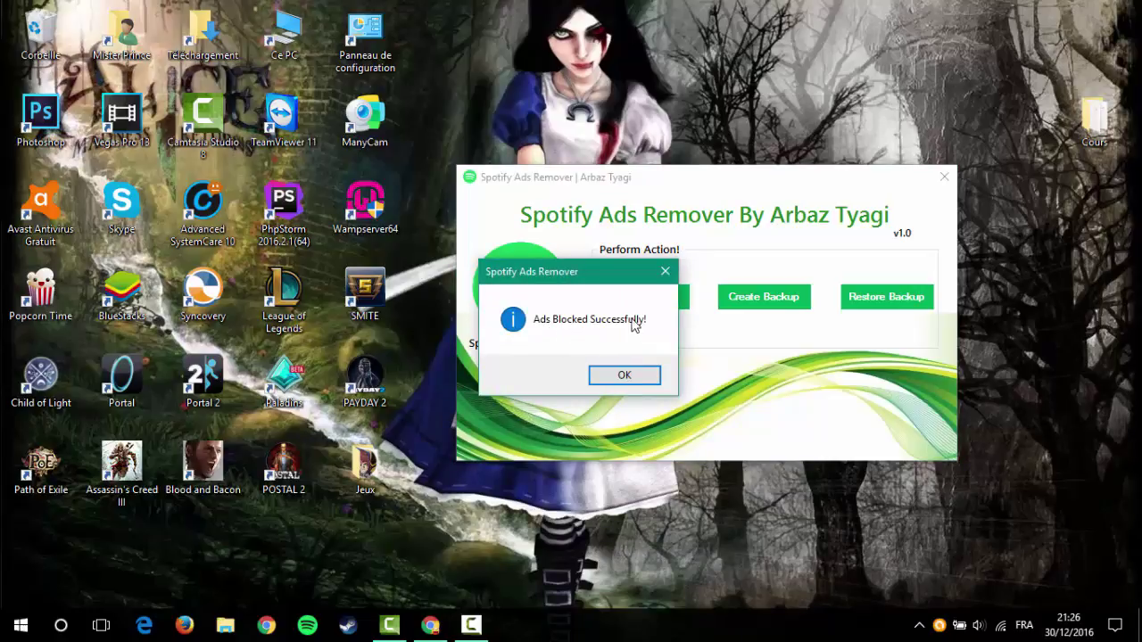
click(643, 377)
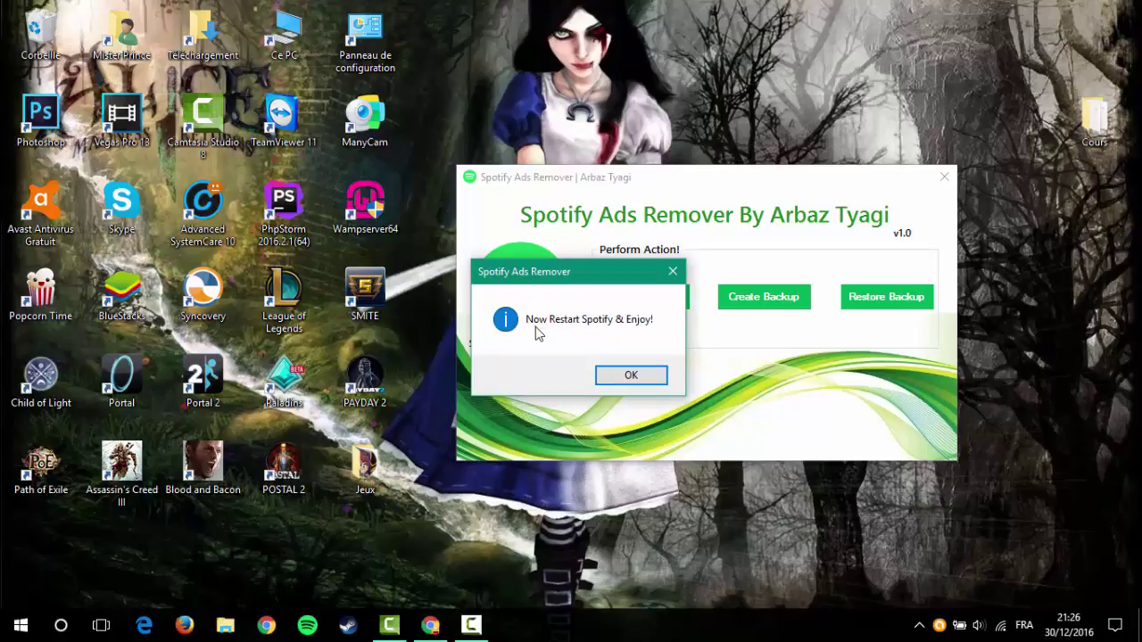
click(649, 373)
click(942, 176)
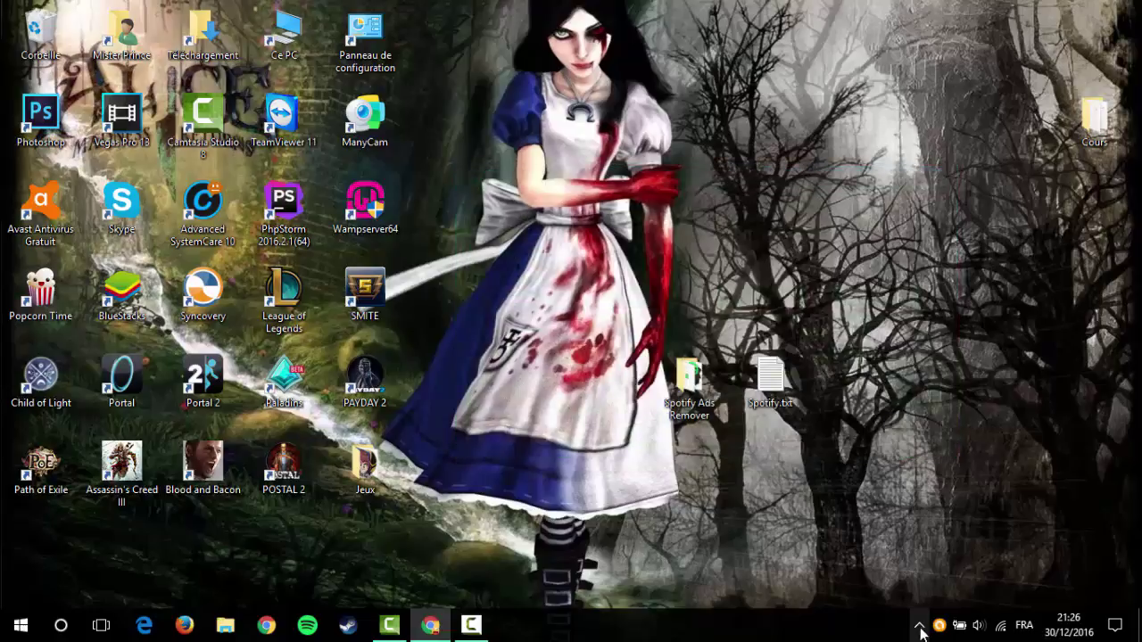
Launch Spotify and start playing the Hits 2016 playlist from the Parcourir overview.
click(919, 627)
click(920, 628)
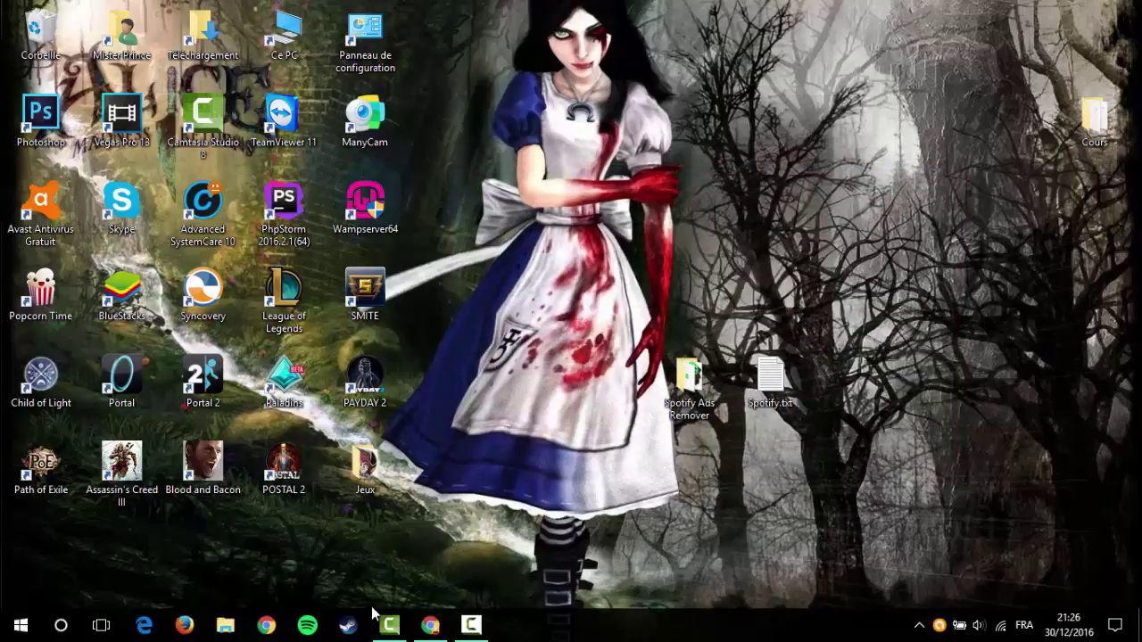
click(309, 627)
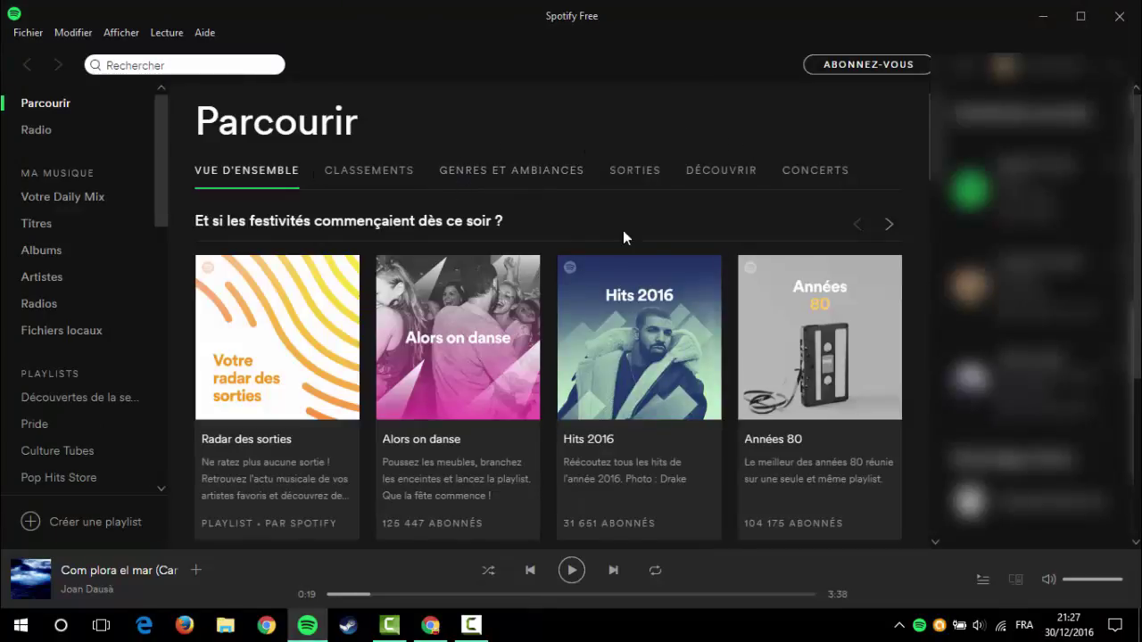
mouse_move(638, 339)
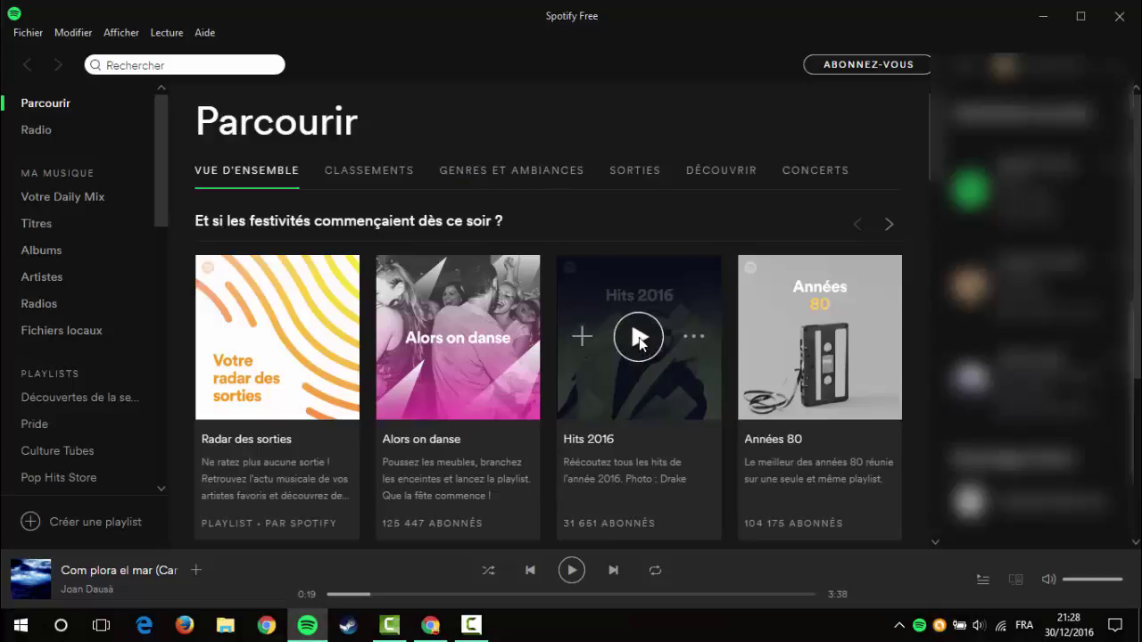
click(639, 339)
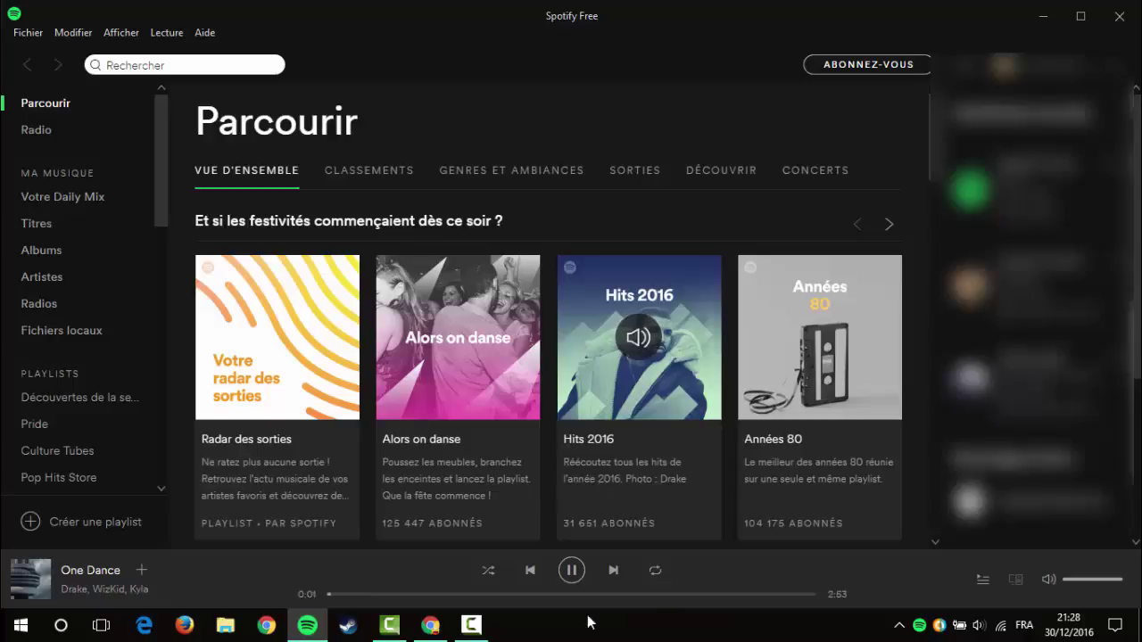
Skip repeatedly through the tracks of the Hits 2016 playlist up to "Faded" to check for ads.
click(613, 570)
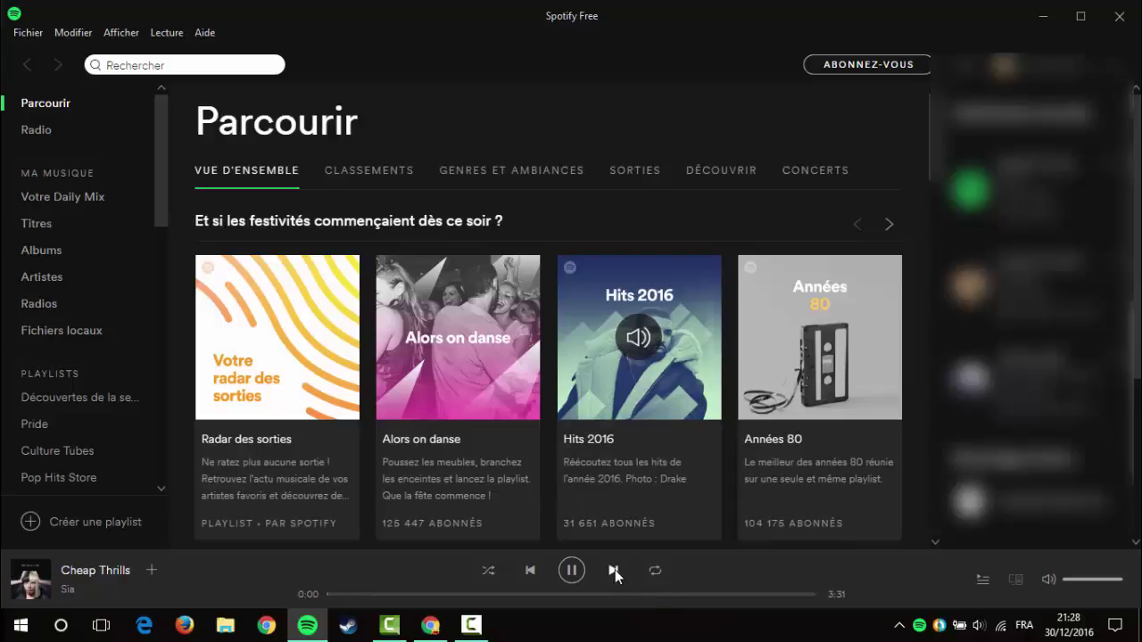
click(614, 570)
click(614, 570)
click(614, 570)
click(614, 570)
click(614, 570)
click(614, 570)
click(614, 570)
click(614, 570)
click(614, 570)
click(614, 570)
click(614, 570)
click(614, 570)
click(614, 570)
click(614, 570)
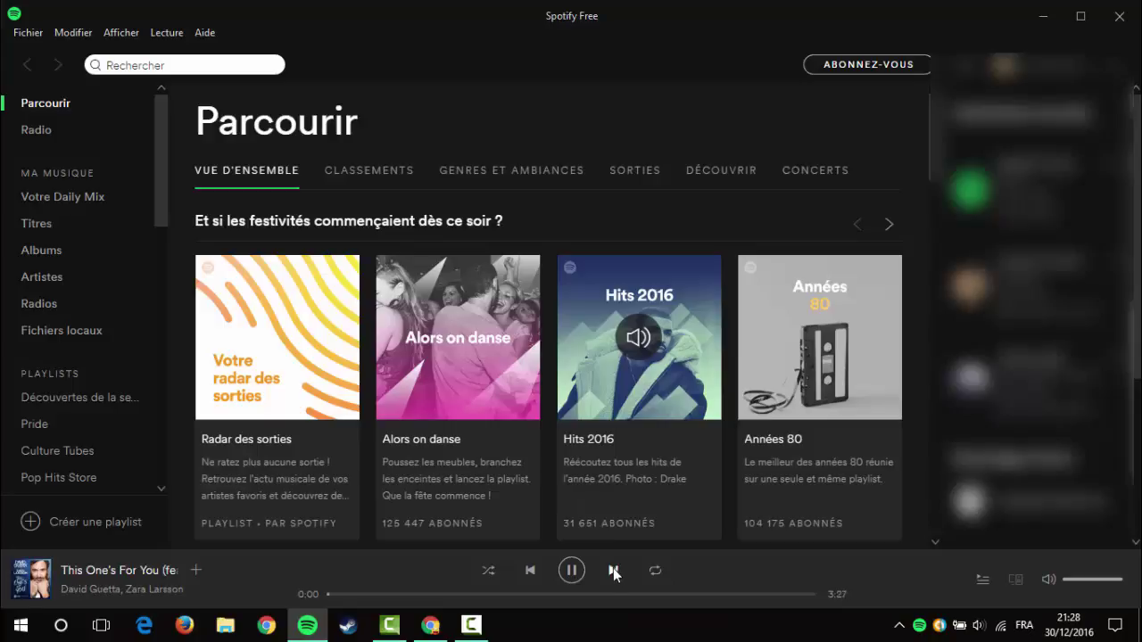
click(613, 570)
click(530, 570)
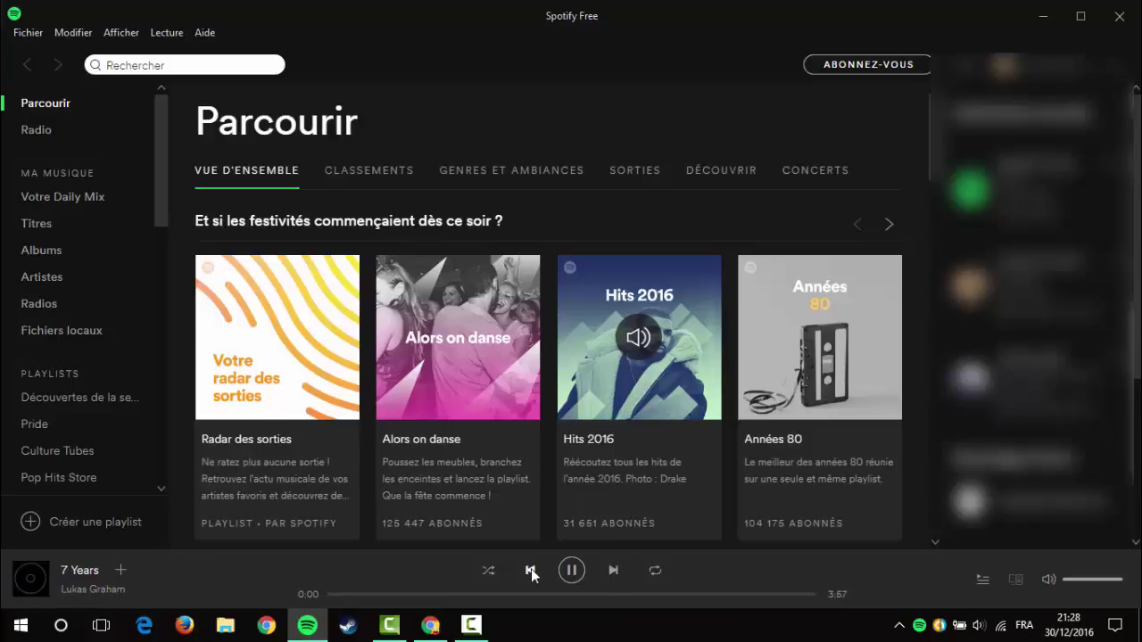
click(613, 570)
click(614, 570)
click(614, 570)
click(613, 570)
click(614, 570)
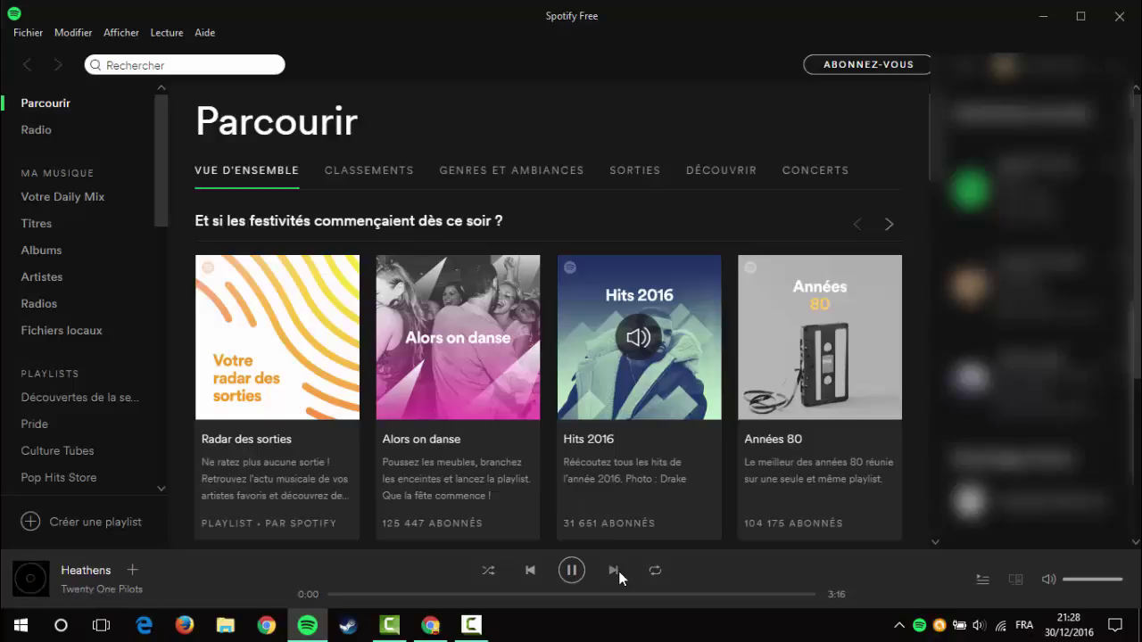
click(614, 570)
Pause the playback and close Spotify.
click(572, 570)
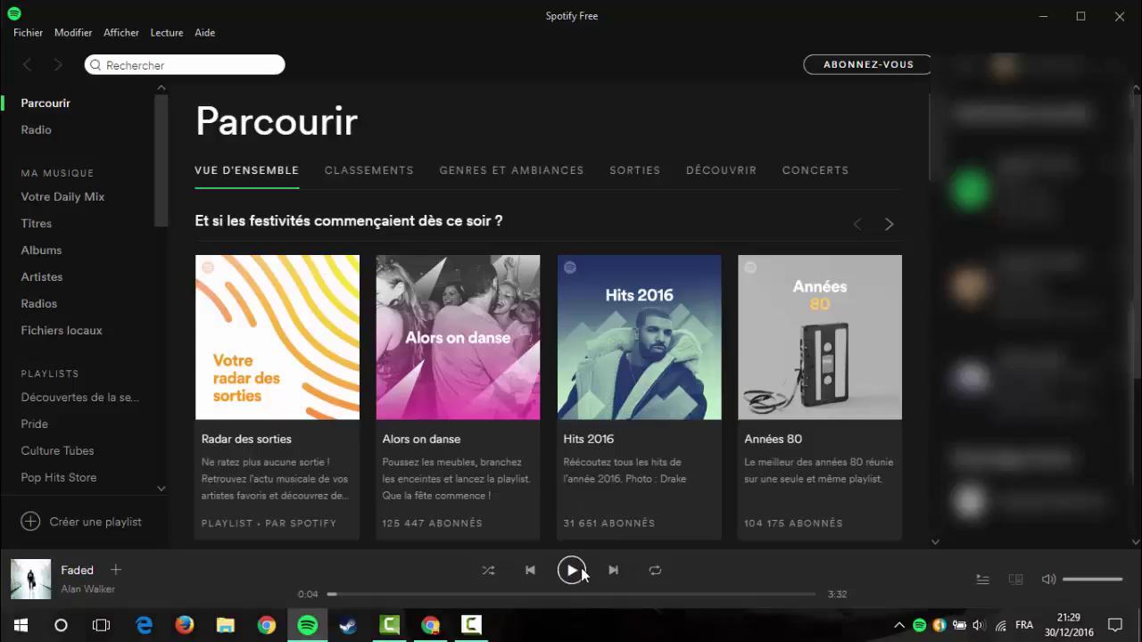
click(1119, 16)
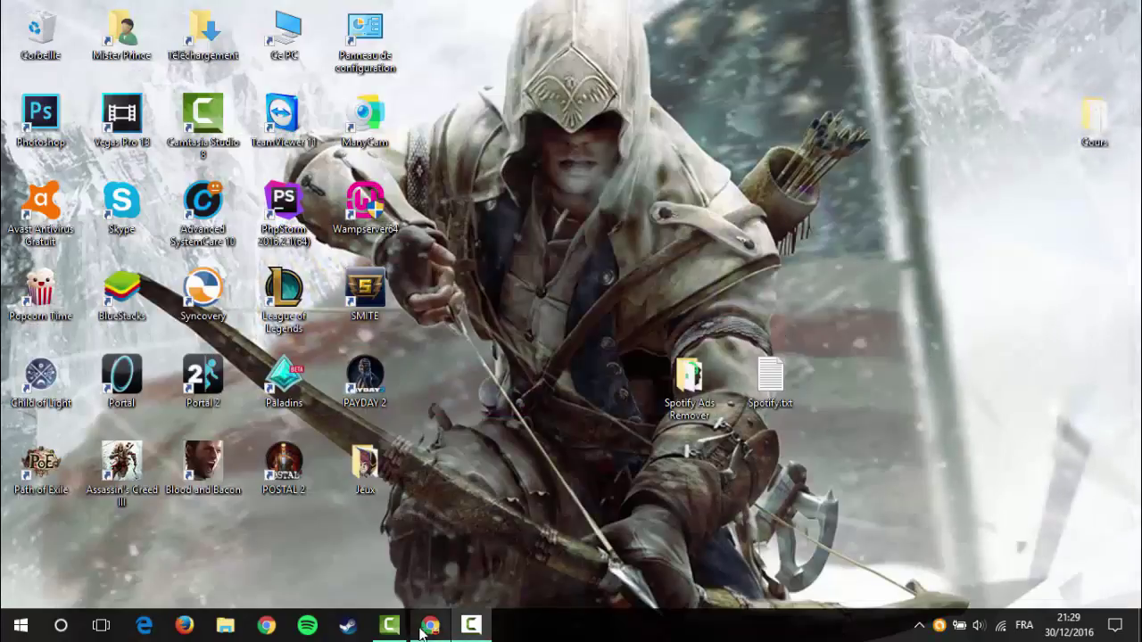